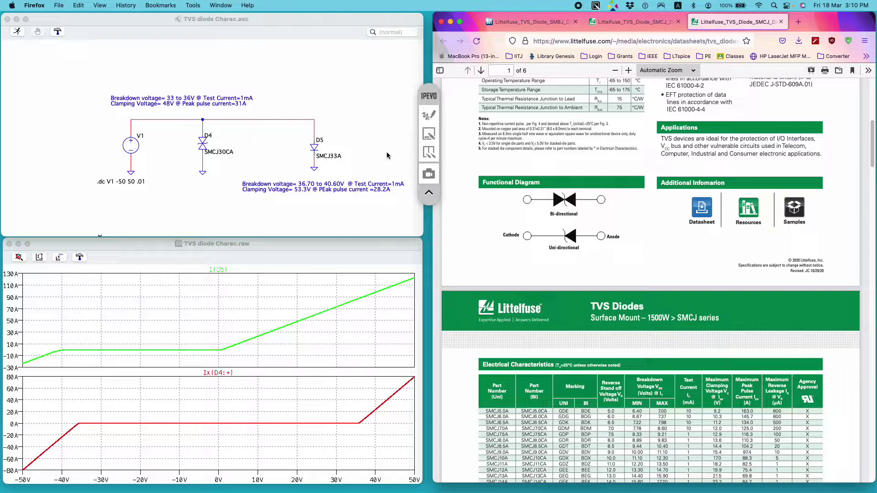
Underline the SMCJ30CA and SMCJ33A part numbers and 'Uni-directional' in red ink
left_click(432, 117)
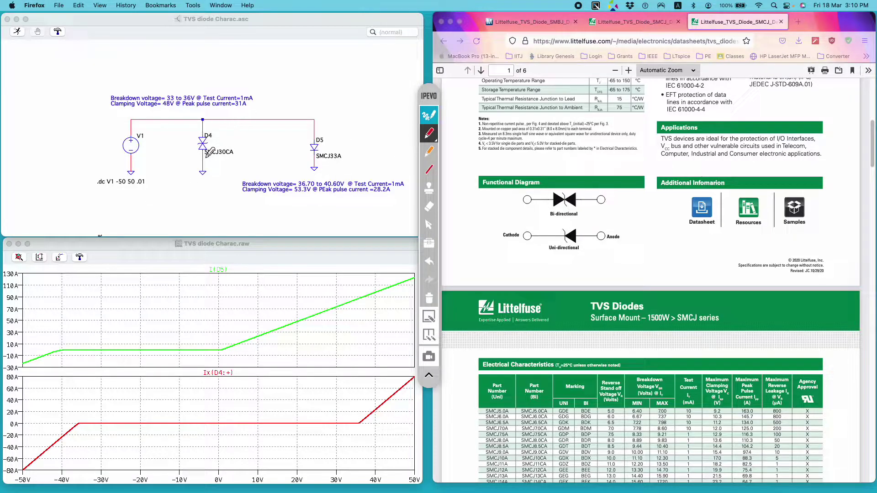
left_click_drag(205, 159, 229, 159)
left_click_drag(317, 163, 341, 162)
left_click_drag(516, 256, 549, 257)
Write 'Un' beside SMCJ33A, mark the D4 and D5 diodes, and underline 48V and 31A
left_click_drag(345, 155, 368, 153)
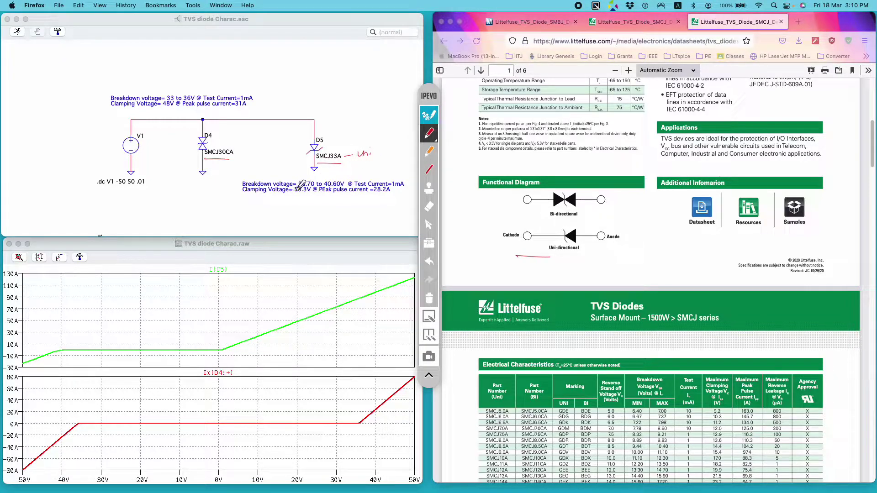
left_click_drag(306, 155, 313, 151)
left_click_drag(177, 151, 186, 146)
left_click_drag(165, 112, 178, 111)
left_click_drag(232, 109, 249, 108)
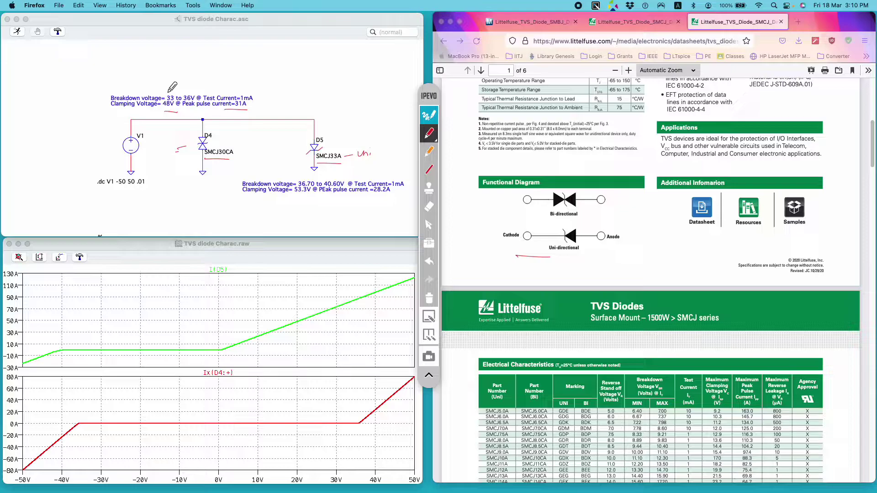
Underline the 33 V breakdown, 1mA test current, 53.3V clamping voltage and 28.2A current notes
left_click_drag(165, 95, 194, 95)
left_click_drag(217, 93, 249, 92)
left_click_drag(106, 115, 121, 109)
left_click_drag(247, 97, 268, 92)
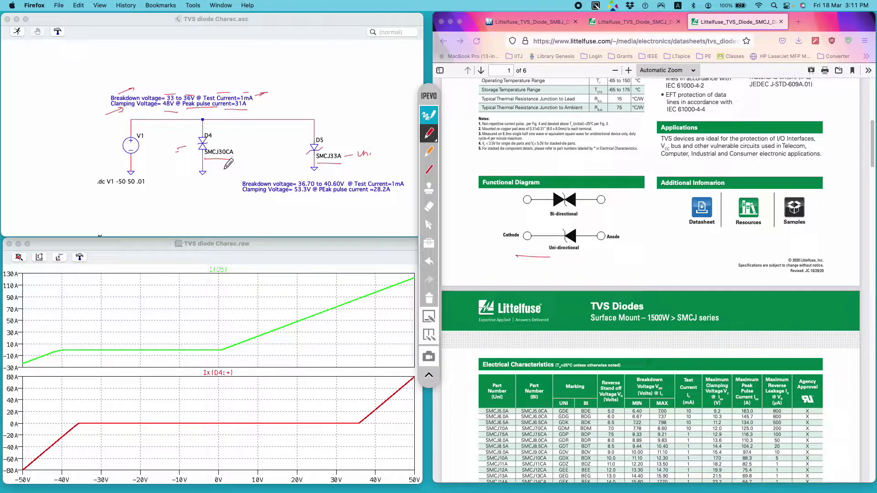
mouse_move(280, 199)
left_mouse_down()
mouse_move(328, 200)
mouse_move(300, 181)
left_mouse_up()
left_click_drag(338, 199, 377, 200)
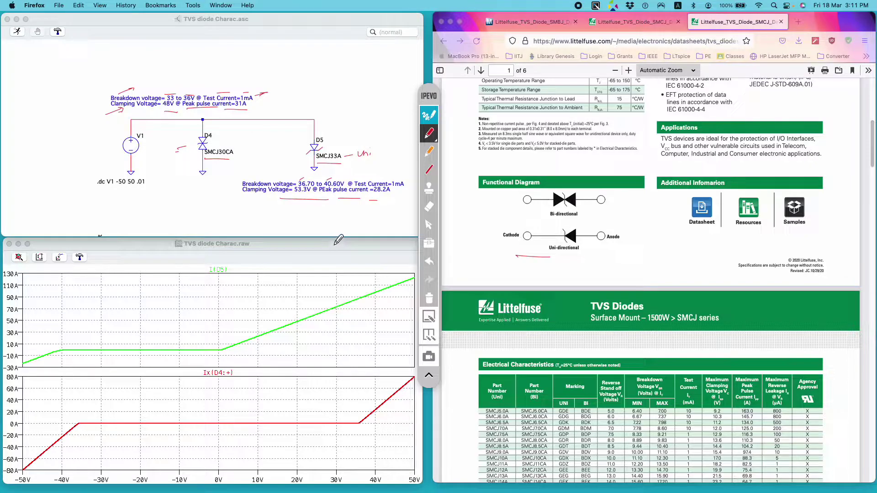
Clear the red ink, show datasheet page 3's uni- and bi-directional I-V curves, and resume the pen
left_click(429, 298)
left_click(429, 114)
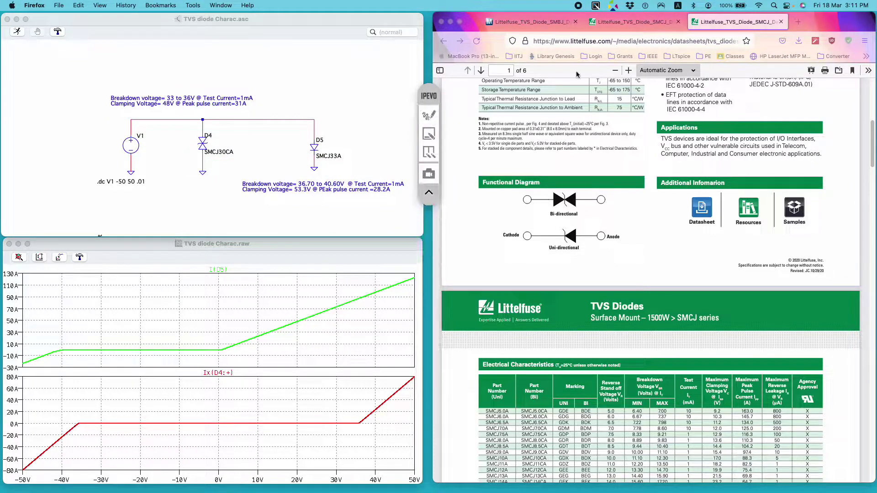
left_click(633, 22)
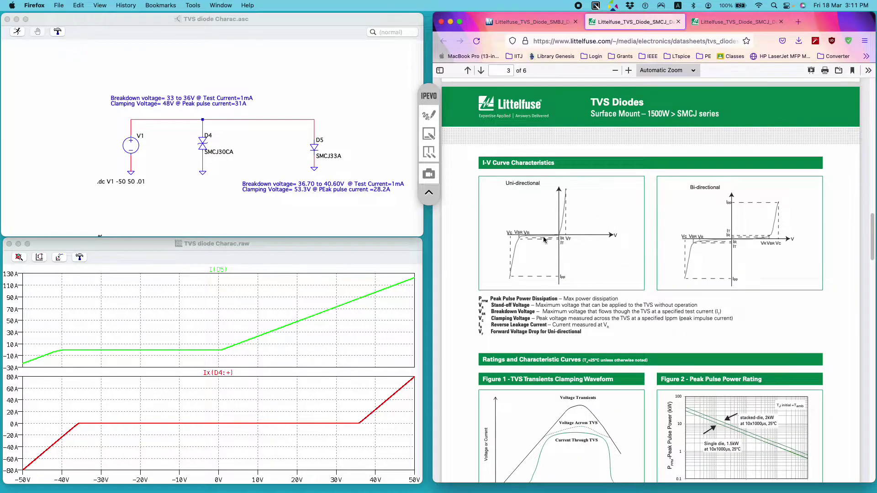
left_click(429, 115)
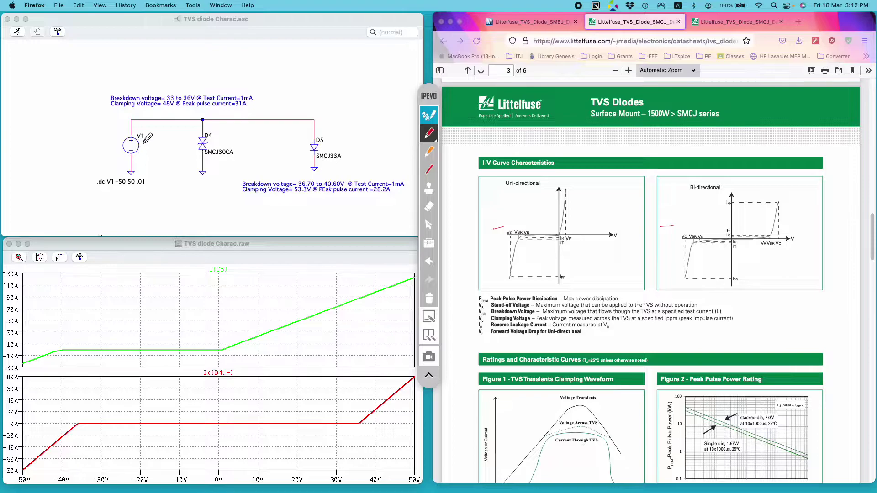
Mark the V1 source and its -50 sweep start, then clear the ink and bring the plots forward
left_click_drag(144, 143, 155, 137)
left_click_drag(120, 187, 150, 197)
left_click(429, 115)
left_click(153, 382)
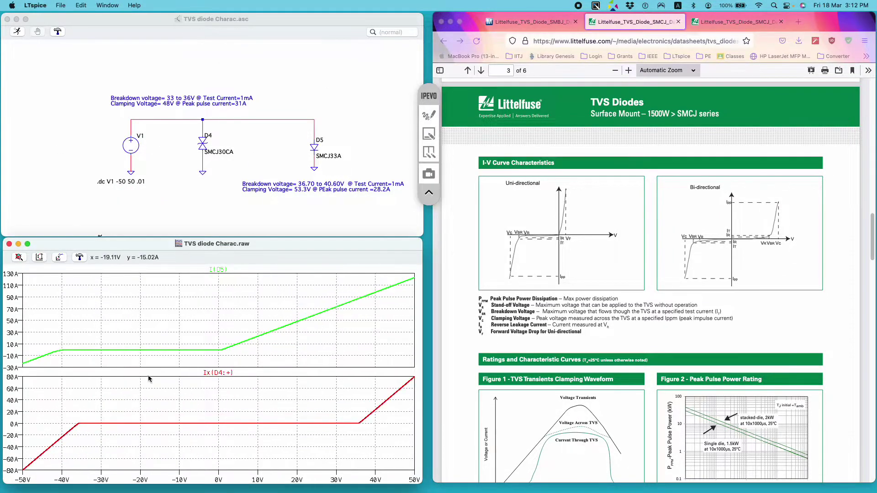
Label the green curve 'Uni TVS' and the red Ix(D4:+) curve 'Bi-Dir TVS' with arrows
left_click(423, 115)
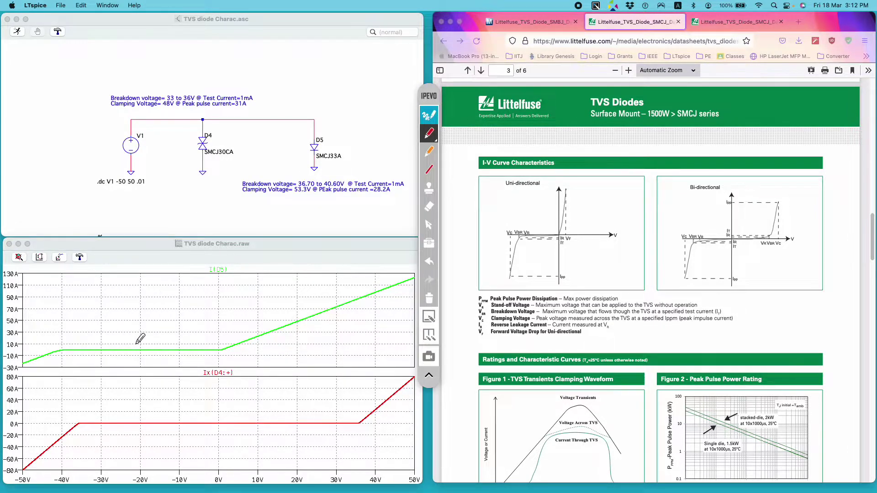
left_click_drag(136, 345, 195, 323)
left_click_drag(190, 324, 190, 332)
left_click_drag(195, 325, 203, 332)
left_click_drag(161, 410, 177, 397)
left_click_drag(173, 398, 228, 400)
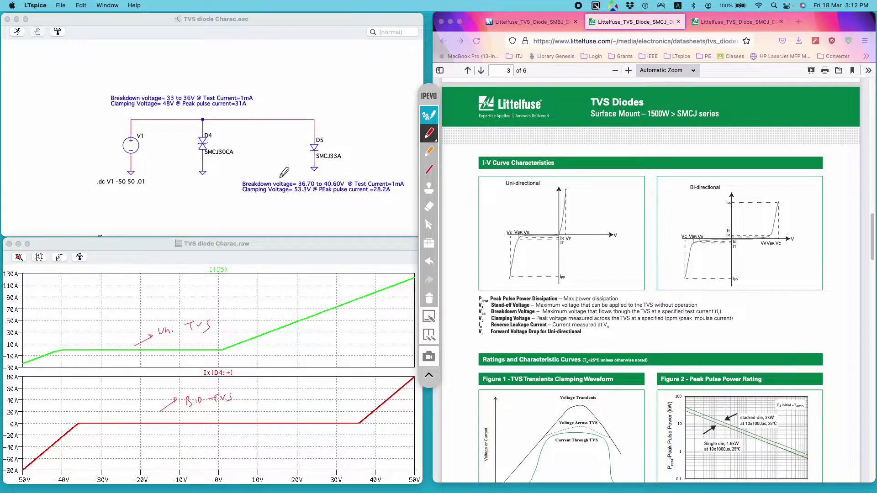
Mark D5 and draw arrows along each curve's flat region, ticking the -35V knee and 0V point
left_click_drag(311, 151, 316, 147)
left_click_drag(66, 354, 213, 358)
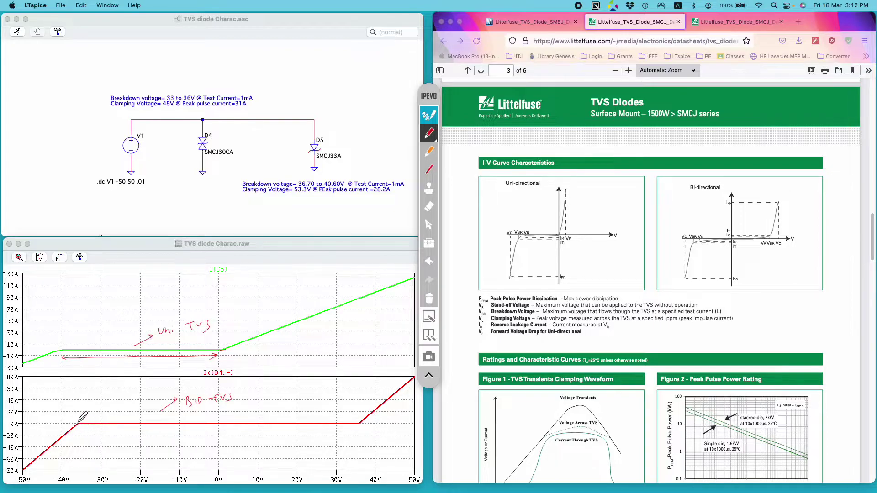
left_click_drag(79, 419, 79, 428)
left_click_drag(223, 402, 223, 437)
left_click_drag(223, 413, 352, 417)
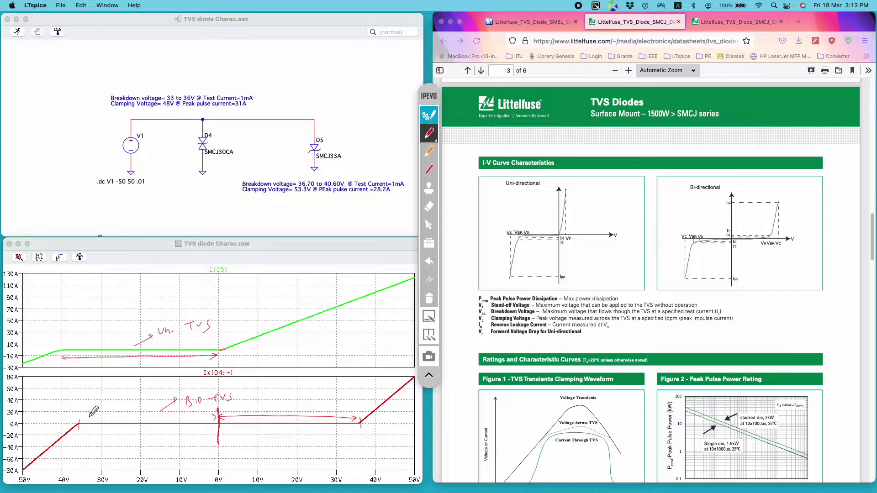
left_click_drag(90, 415, 215, 417)
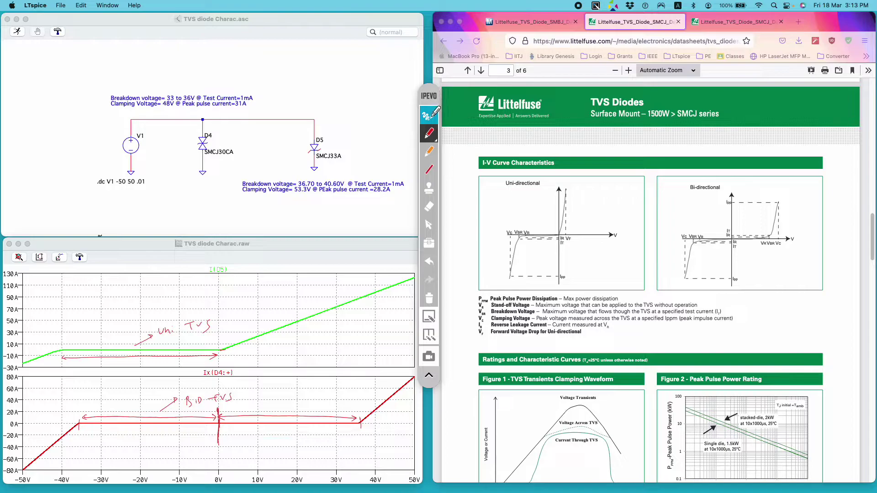
Clear the ink and put a cursor on the Ix(D4:+) knee, reading 470.16161mA at 35.799039V
left_click(429, 115)
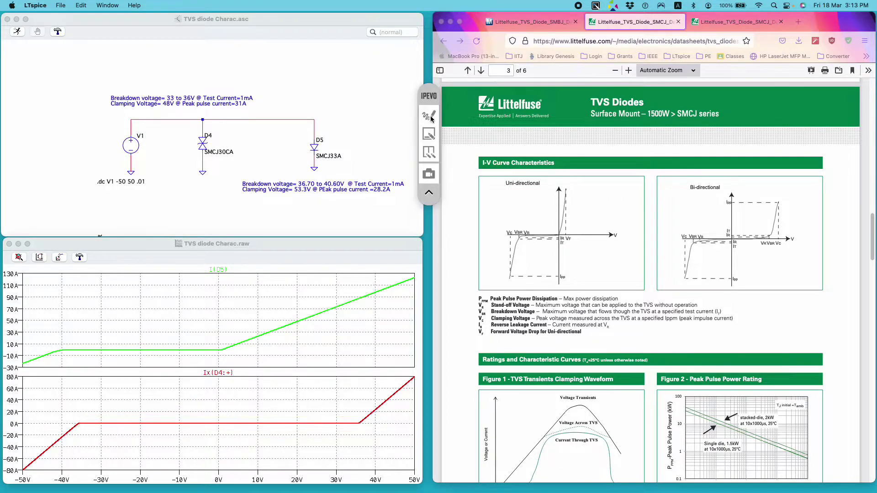
left_click(224, 375)
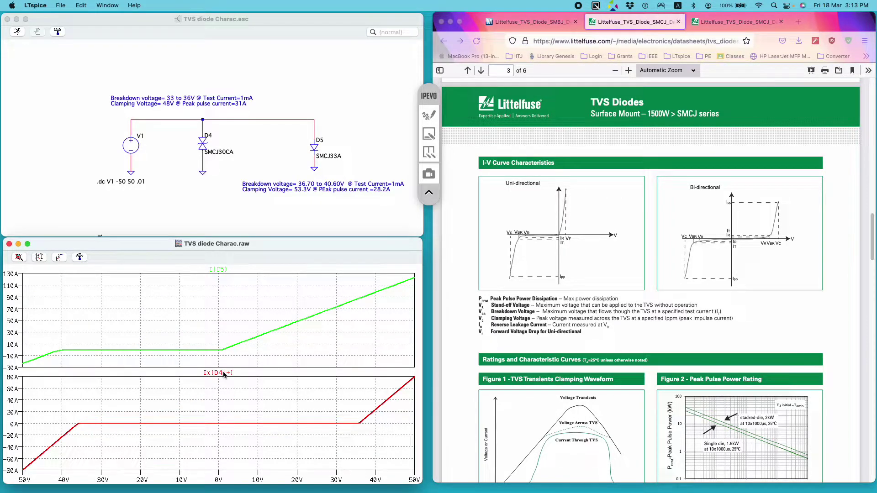
left_click(224, 375)
left_click_drag(219, 348, 359, 366)
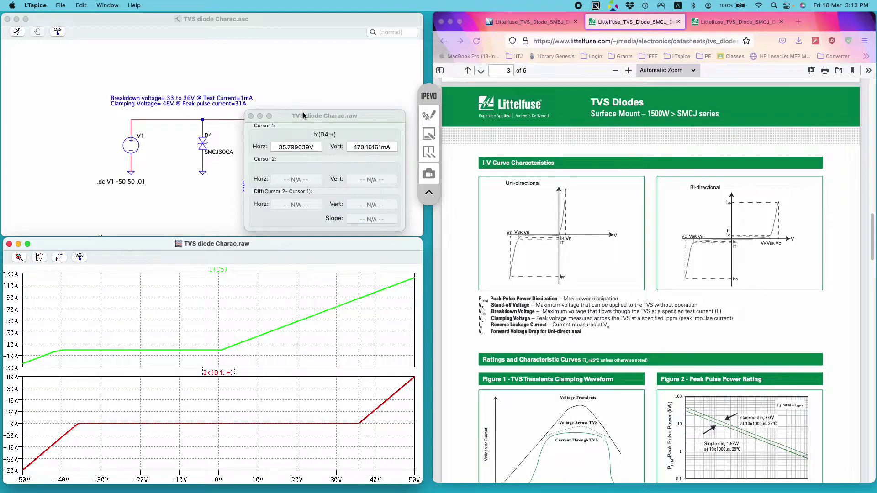
left_click_drag(305, 117, 358, 40)
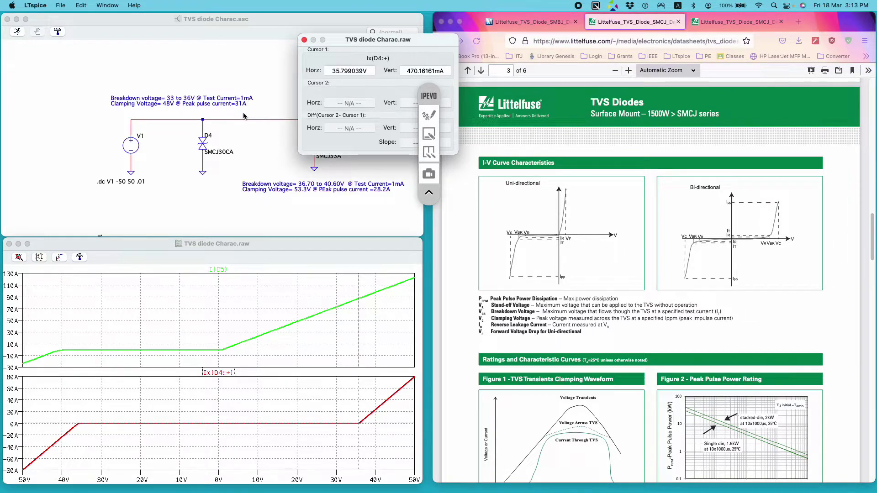
Zoom to 31–44 V, align the cursor with the Ix(D4:+) knee near 35.77 V, then close the readout
left_click(360, 435)
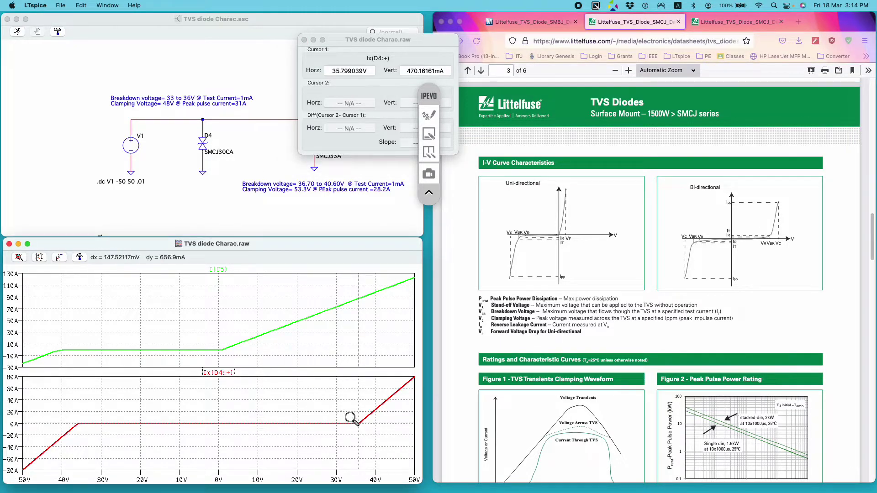
left_click_drag(340, 407, 391, 453)
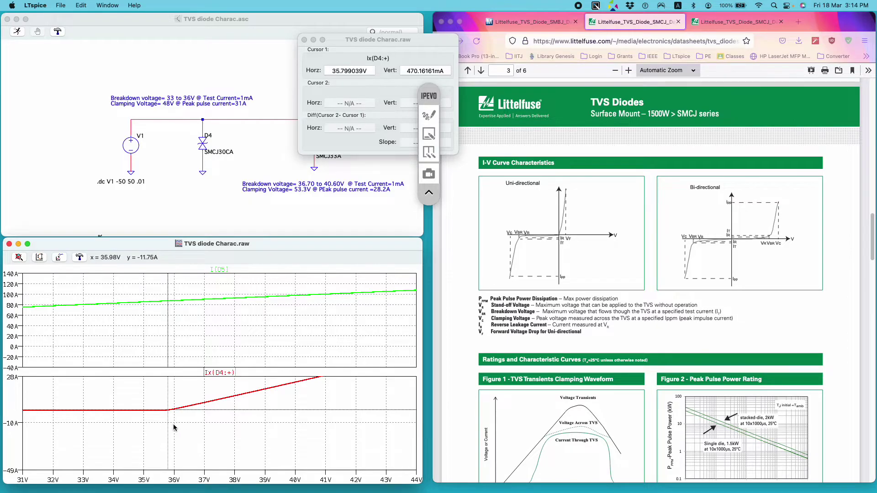
left_click_drag(183, 412, 168, 418)
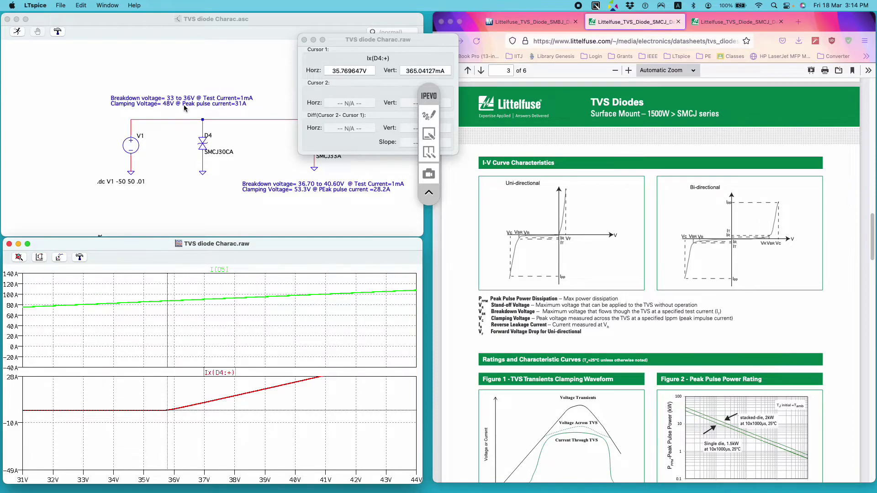
left_click(304, 39)
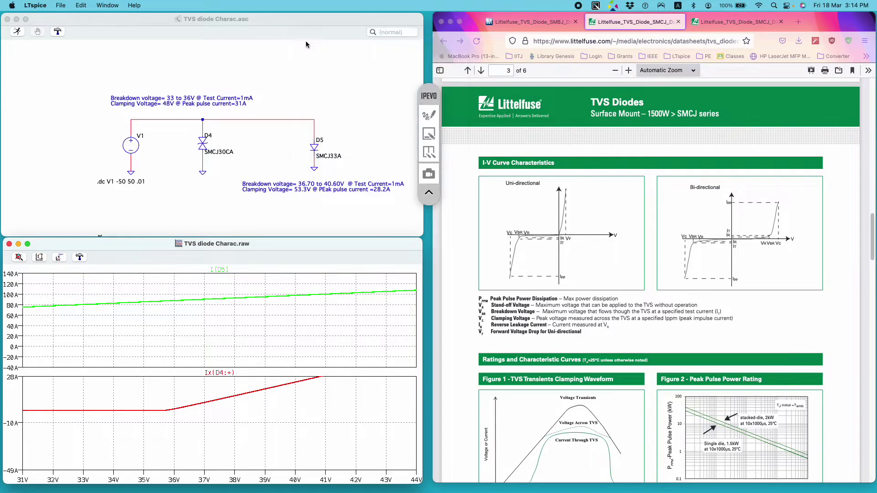
Apply Zoom to Fit so both I-V plots span -50 V to 50 V again
right_click(268, 325)
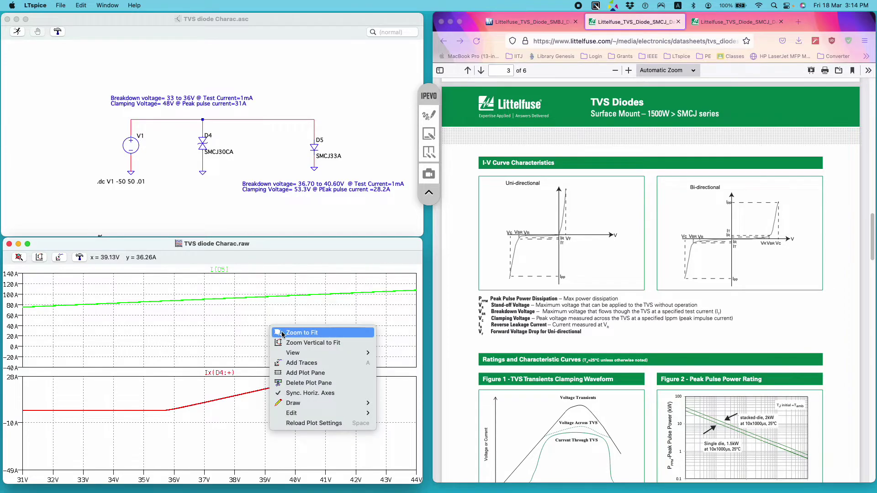
left_click(283, 332)
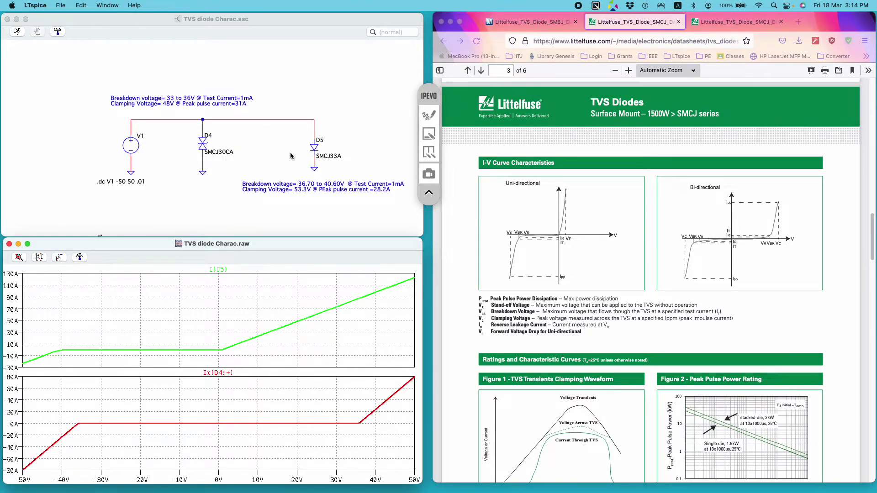